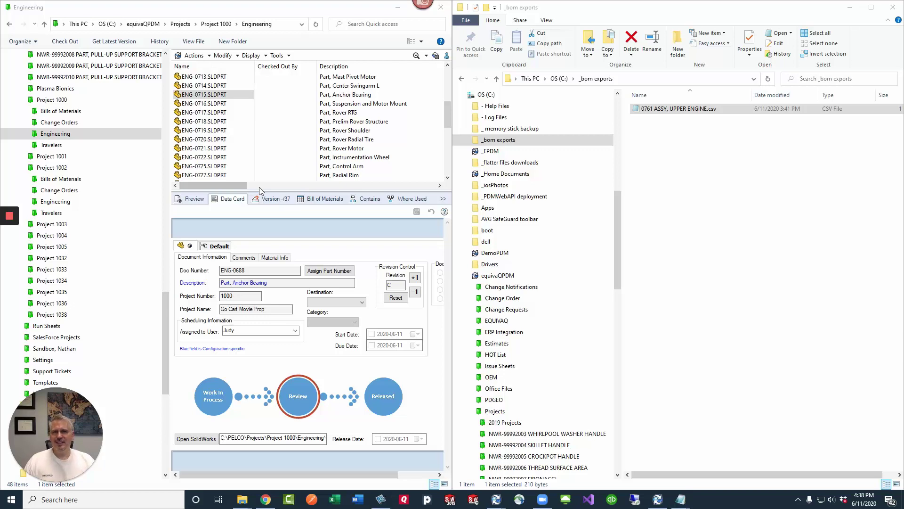
- Open the exported 0761 ASSY, UPPER ENGINE.csv to examine its BOM columns, and close it
{"action": "left_click", "coordinate": [679, 108]}
{"action": "double_click", "coordinate": [679, 108]}
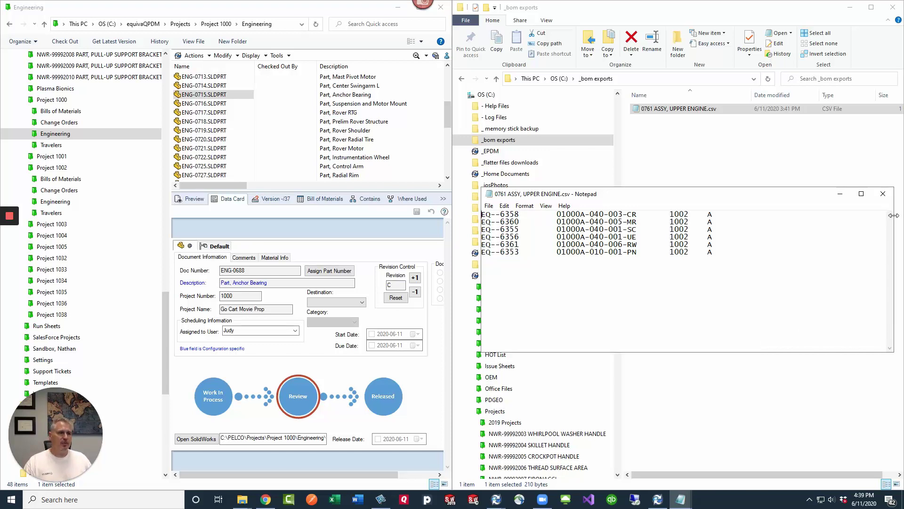
{"action": "left_click", "coordinate": [882, 194]}
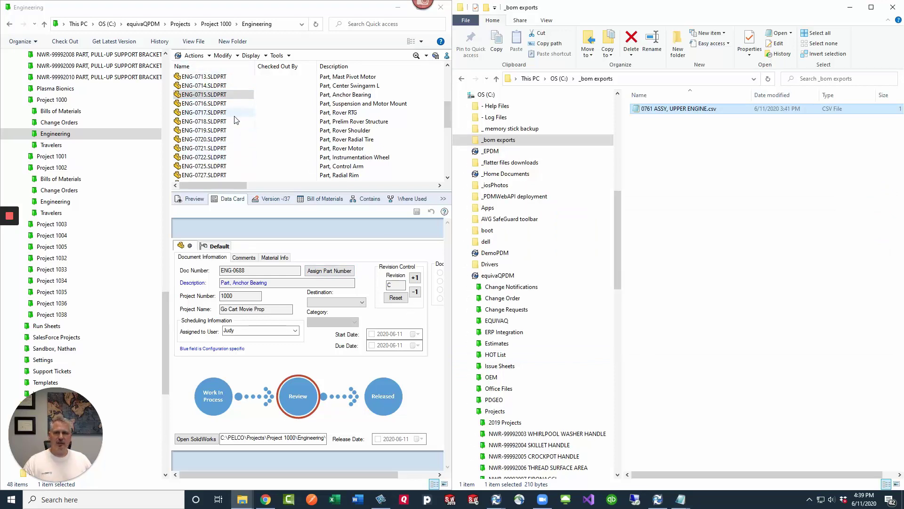
{"action": "left_click", "coordinate": [265, 281]}
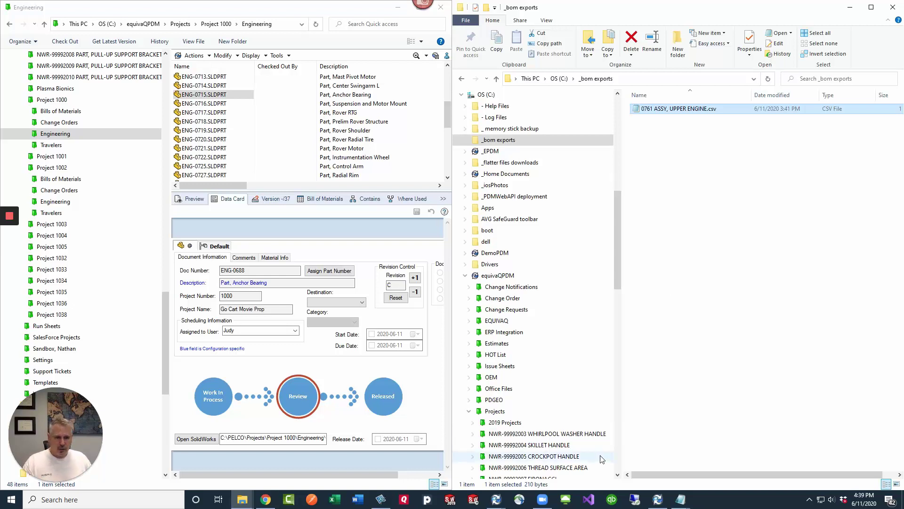
- Switch to SOLIDWORKS PDM Administration and widen the Edit Action dialog so the full command contents fit
{"action": "mouse_move", "coordinate": [498, 500]}
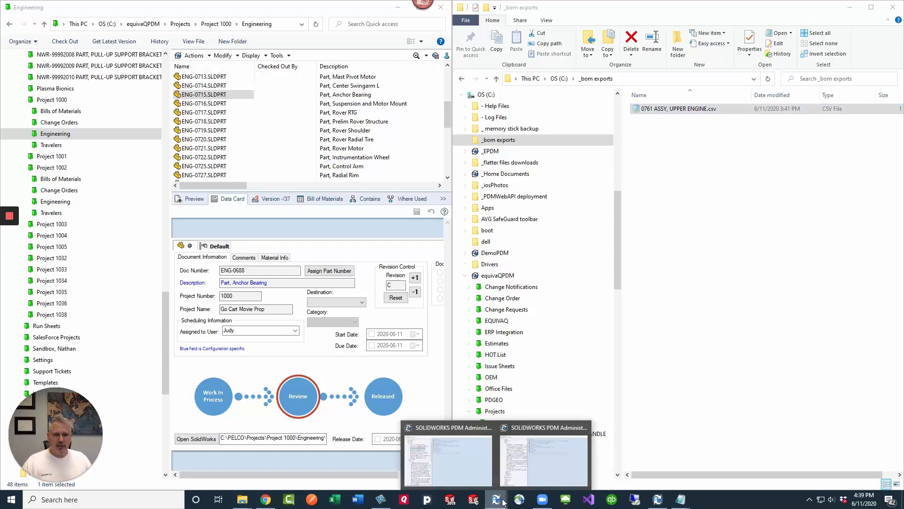
{"action": "left_click", "coordinate": [528, 466]}
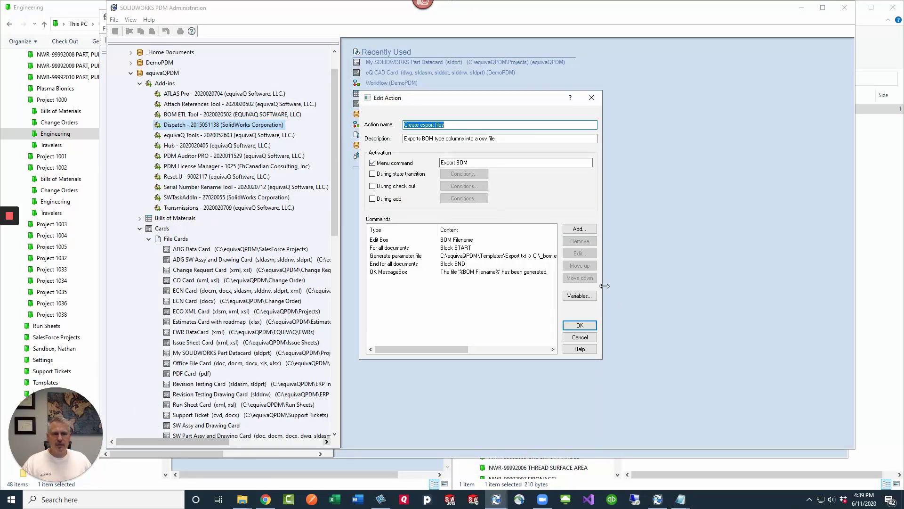
{"action": "left_click_drag", "start_coordinate": [604, 286], "coordinate": [753, 286]}
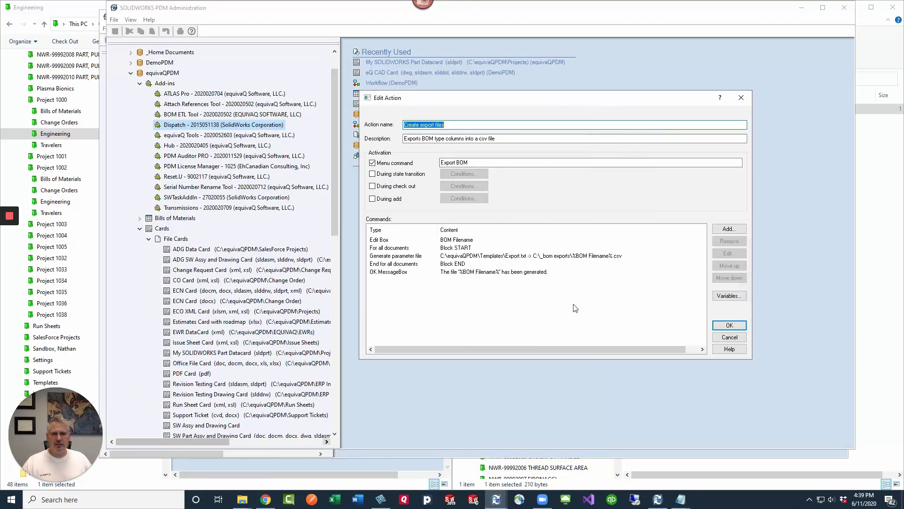
- Change the prompt string of the Edit Box command to "Enter the BOM export filename NO extension"
{"action": "double_click", "coordinate": [390, 241]}
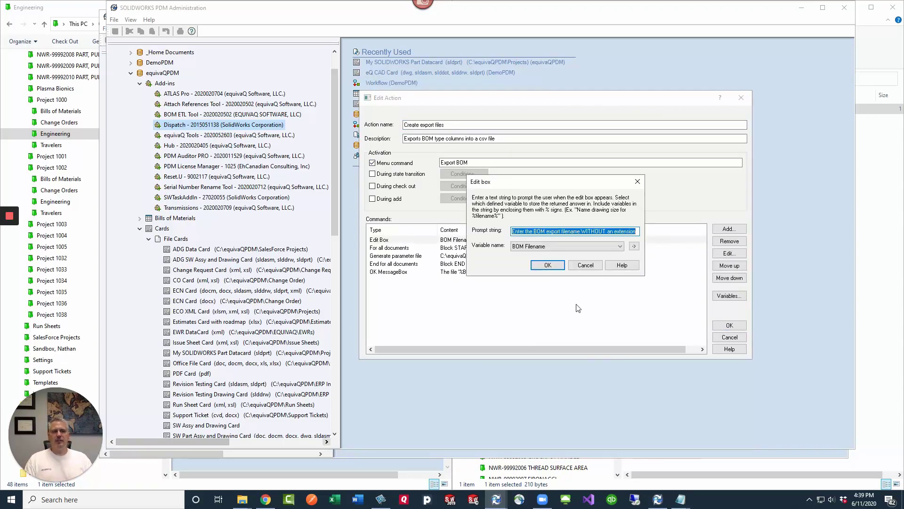
{"action": "key", "text": "Home"}
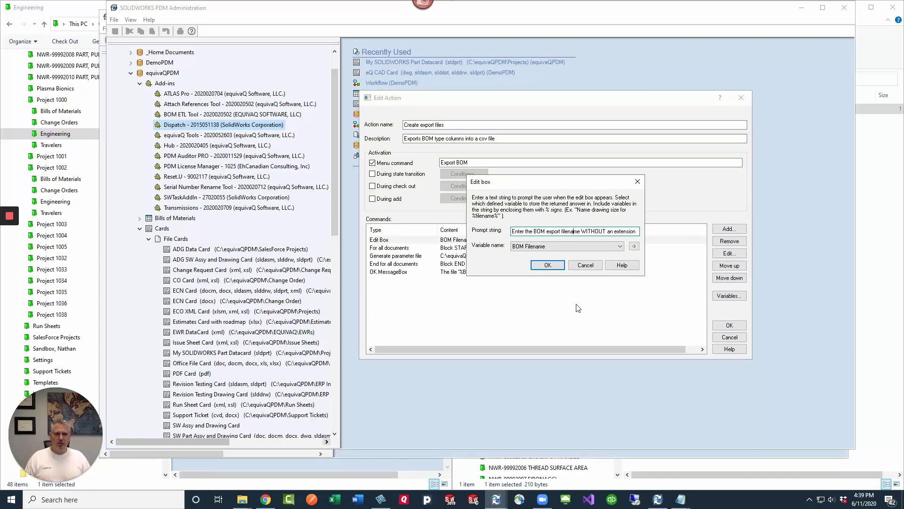
{"action": "key", "text": "Delete"}
{"action": "key", "text": "Delete"}
{"action": "key", "text": "Delete"}
{"action": "key", "text": "Delete"}
{"action": "key", "text": "Delete"}
{"action": "key", "text": "Delete"}
{"action": "key", "text": "Delete"}
{"action": "type", "text": "NO"}
{"action": "key", "text": "Delete"}
{"action": "key", "text": "Delete"}
{"action": "key", "text": "Delete"}
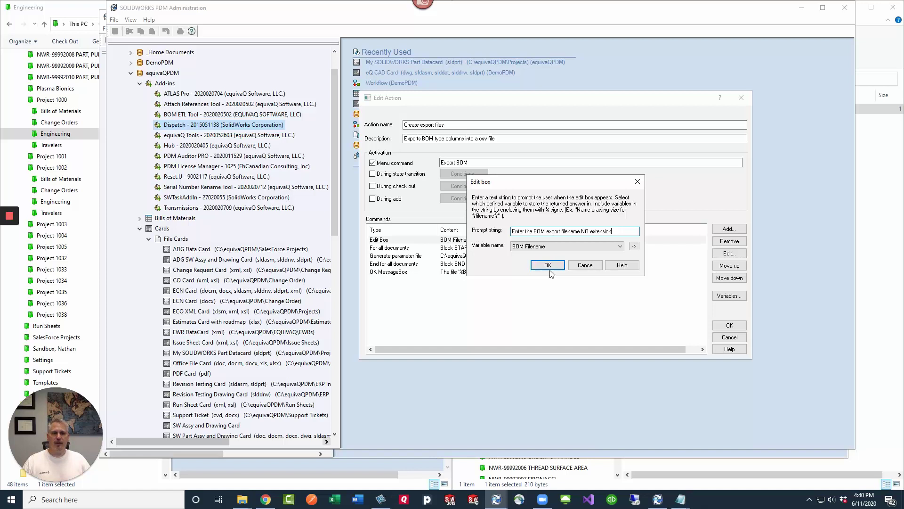
{"action": "left_click", "coordinate": [549, 265]}
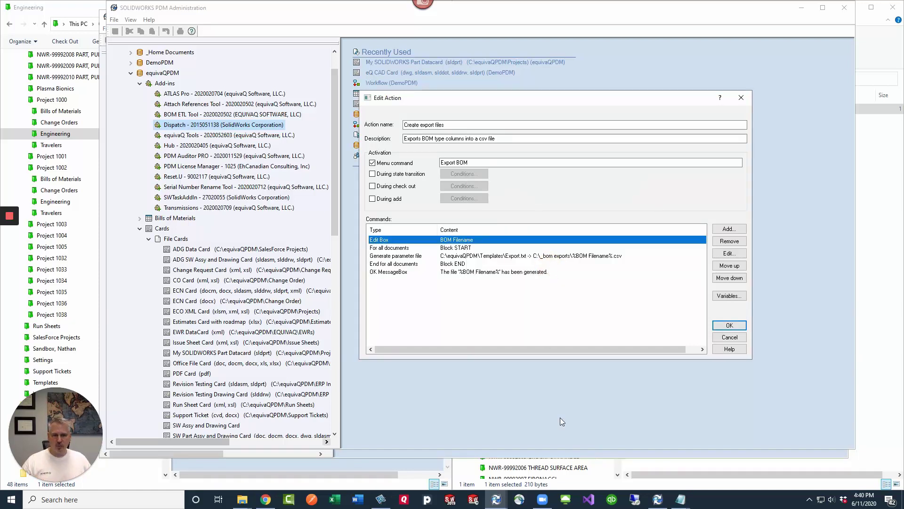
- Switch to Export.txt in Notepad, examine its variable placeholders and their order, and minimize it
{"action": "mouse_move", "coordinate": [681, 499]}
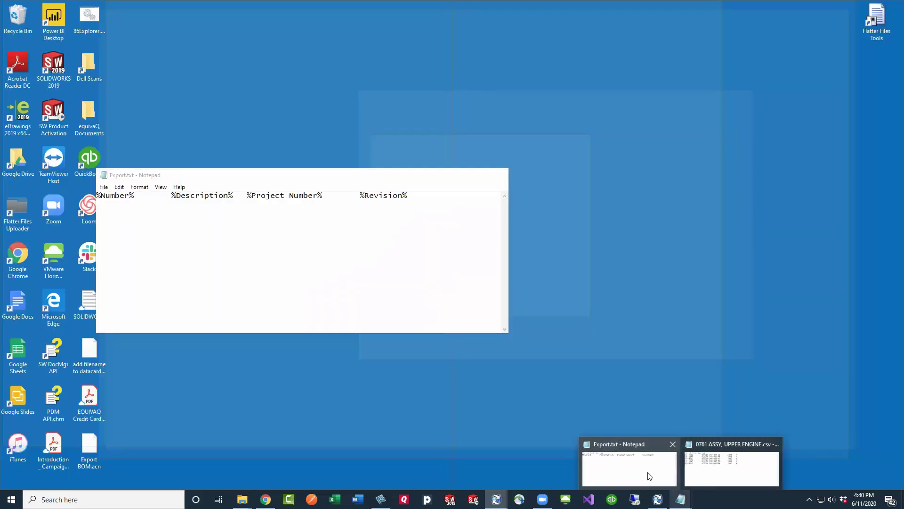
{"action": "left_click", "coordinate": [650, 476]}
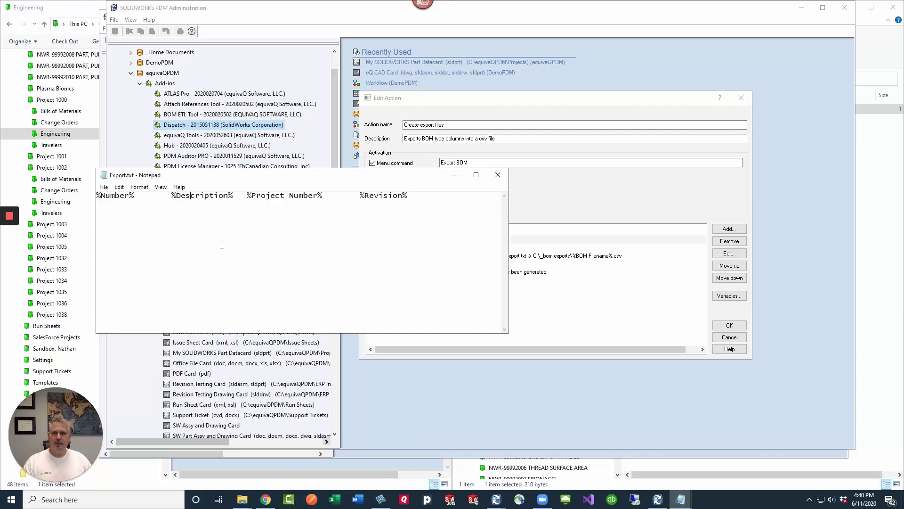
{"action": "key", "text": "Right"}
{"action": "key", "text": "Right"}
{"action": "key", "text": "Right"}
{"action": "key", "text": "Right"}
{"action": "key", "text": "Right"}
{"action": "key", "text": "Right"}
{"action": "key", "text": "Right"}
{"action": "key", "text": "Right"}
{"action": "key", "text": "Right"}
{"action": "key", "text": "Right"}
{"action": "key", "text": "Right"}
{"action": "key", "text": "Right"}
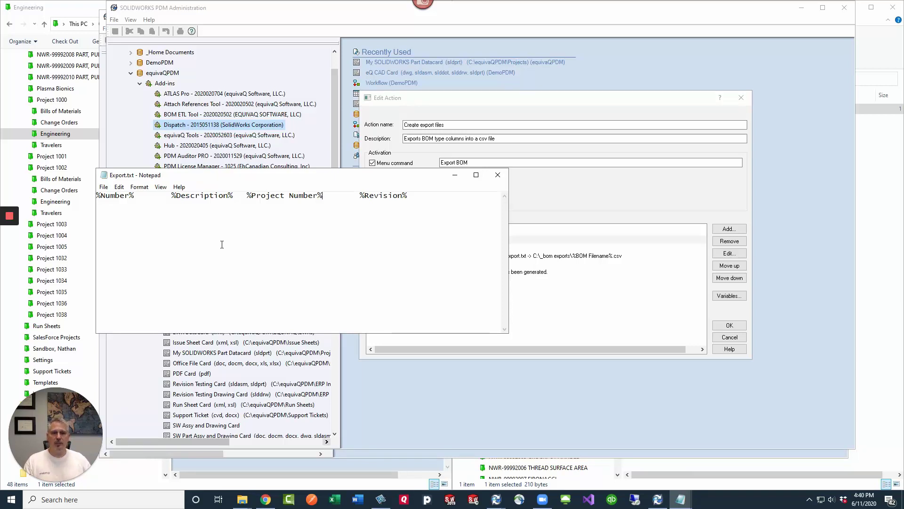
{"action": "left_click", "coordinate": [455, 174]}
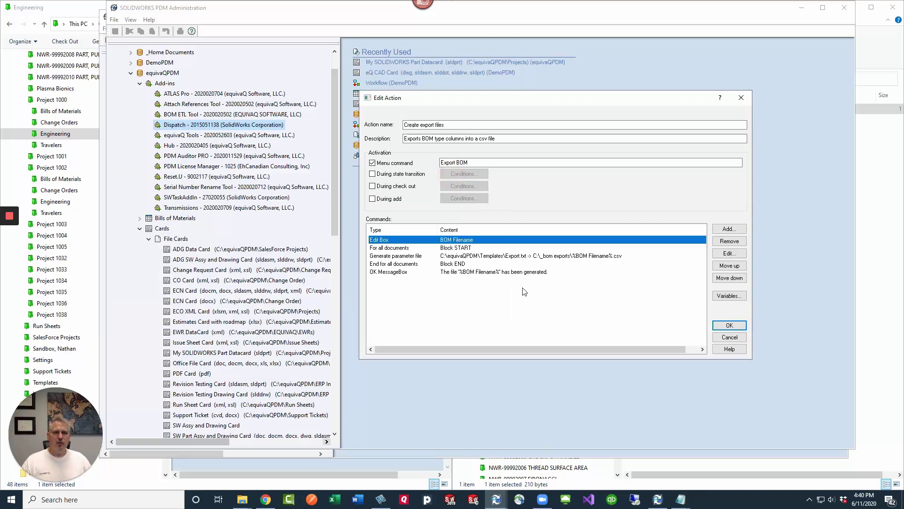
- Open the action's variables and compare them with the placeholders in the Export.txt template
{"action": "left_click", "coordinate": [729, 296]}
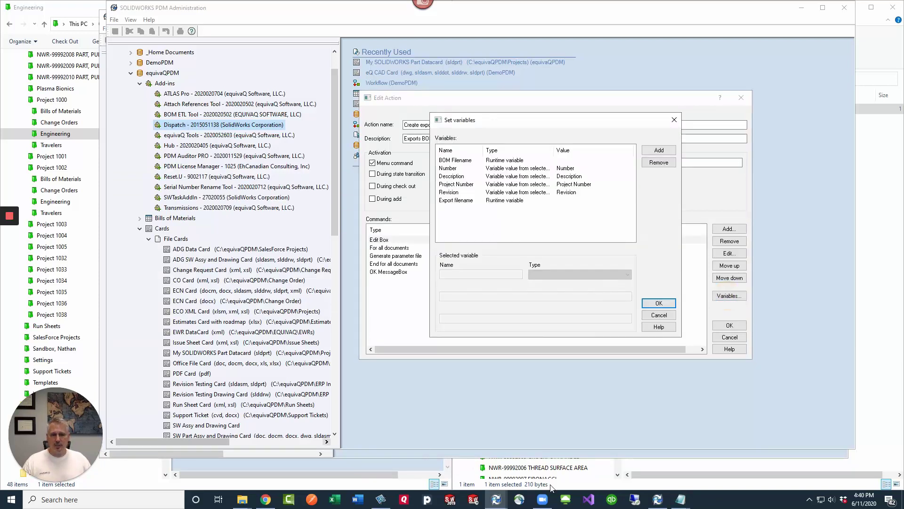
{"action": "left_click", "coordinate": [681, 504]}
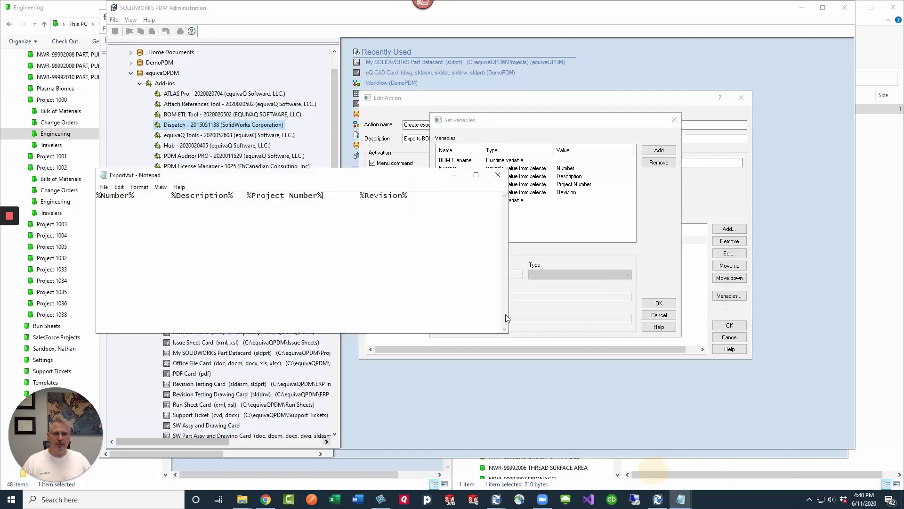
{"action": "left_click_drag", "start_coordinate": [369, 185], "coordinate": [604, 255]}
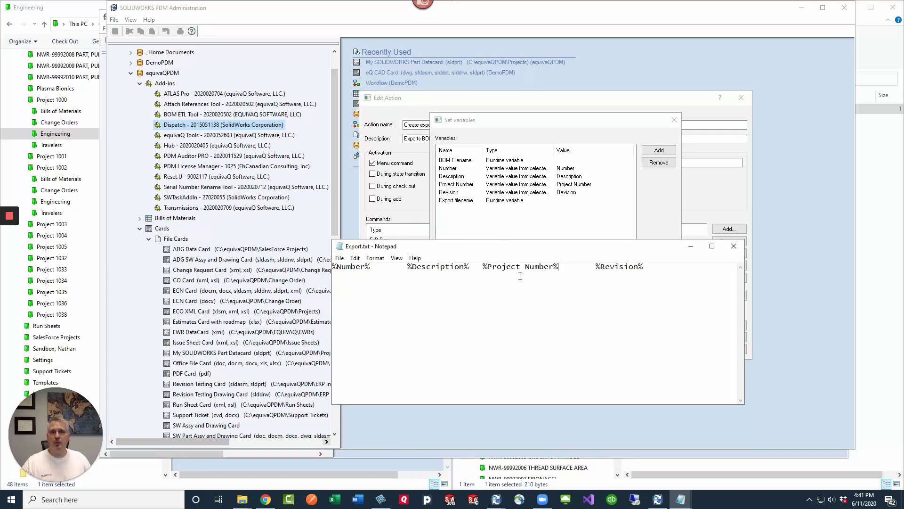
{"action": "left_click", "coordinate": [691, 246]}
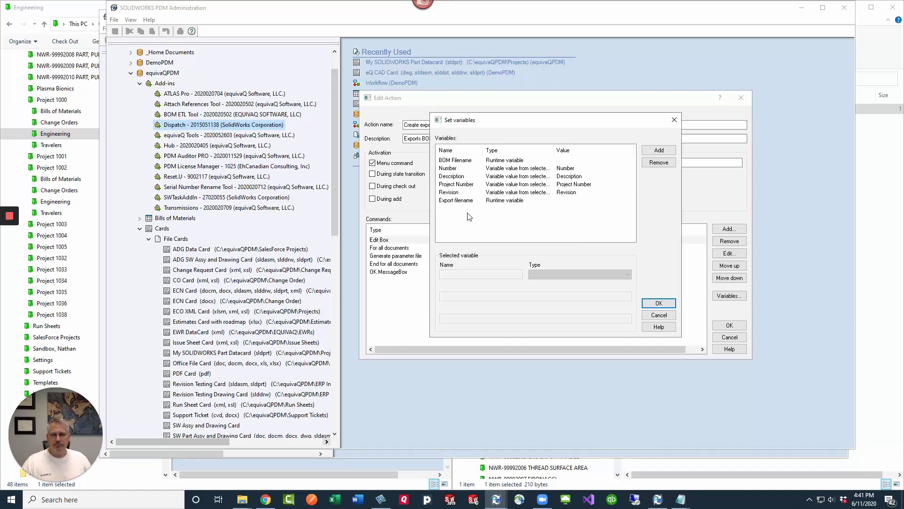
{"action": "left_click", "coordinate": [657, 303]}
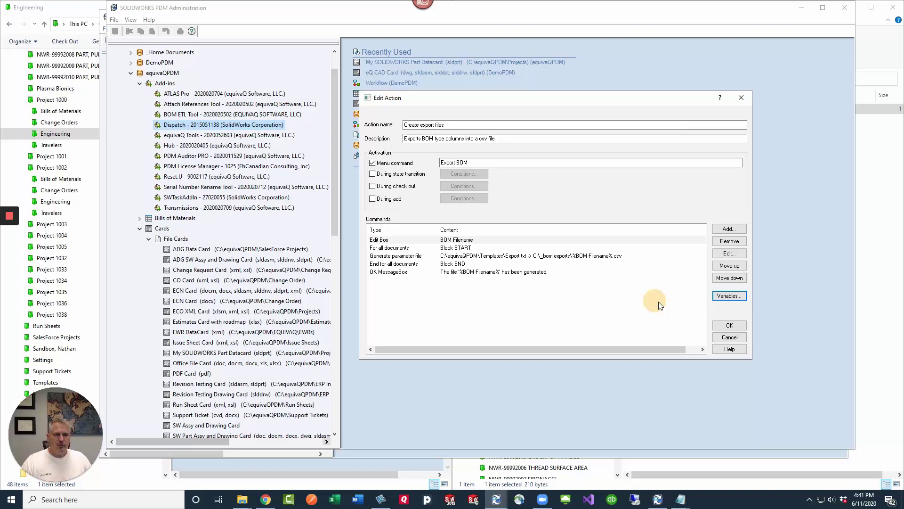
- Examine the For all documents block's start and end commands and the list of commands available to add
{"action": "left_click", "coordinate": [403, 248]}
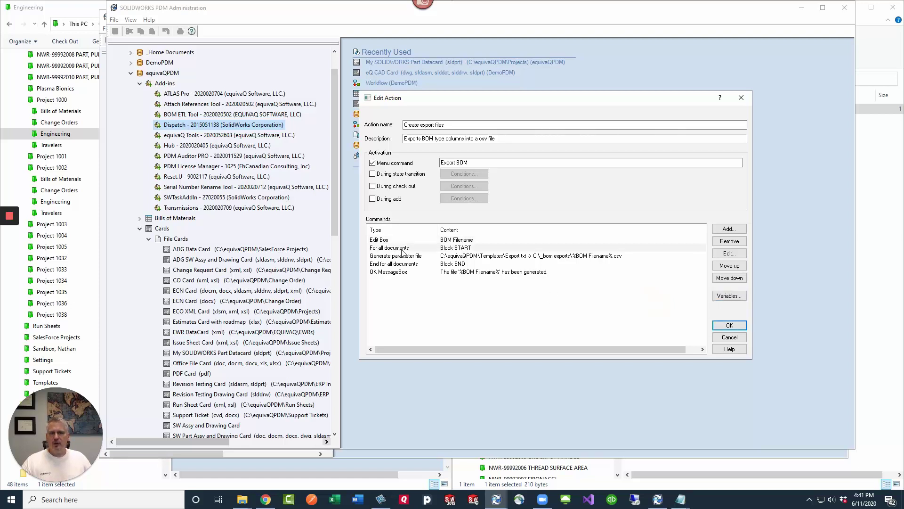
{"action": "left_click", "coordinate": [408, 264]}
{"action": "left_click", "coordinate": [397, 248]}
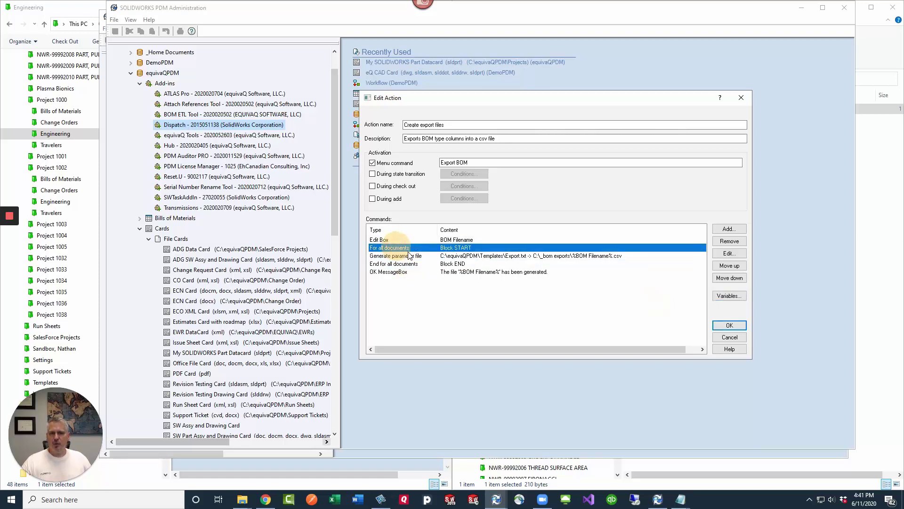
{"action": "left_click", "coordinate": [409, 265]}
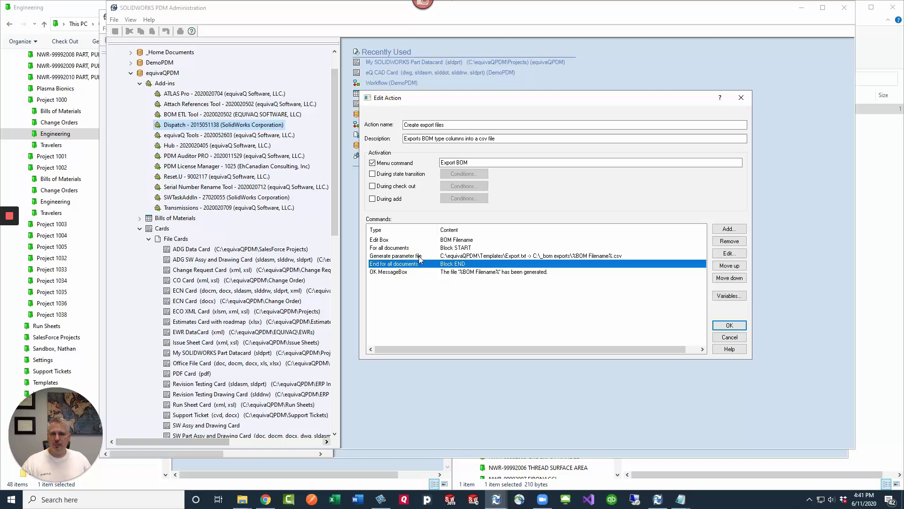
{"action": "left_click", "coordinate": [729, 229]}
{"action": "left_click", "coordinate": [556, 232]}
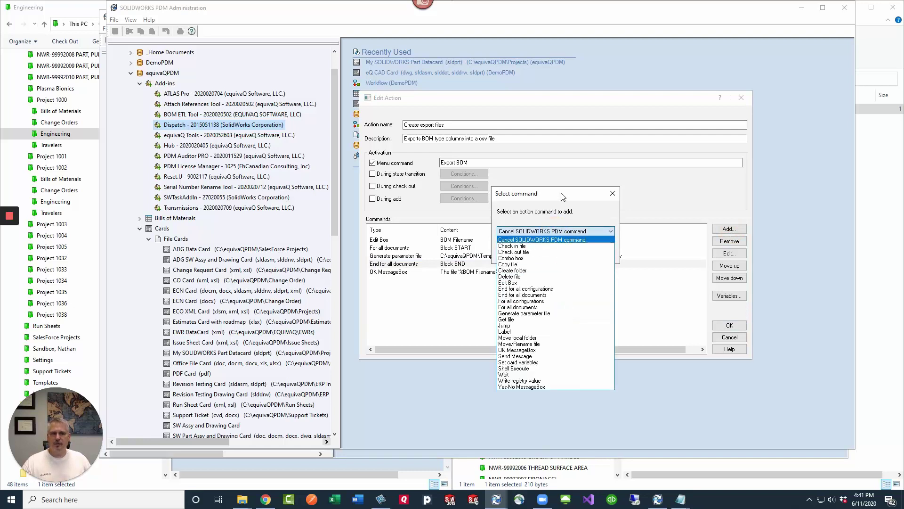
{"action": "left_click", "coordinate": [567, 226]}
{"action": "left_click", "coordinate": [560, 255]}
- Open the Generate parameter file command and check its template path against Export.txt in Notepad
{"action": "double_click", "coordinate": [418, 256]}
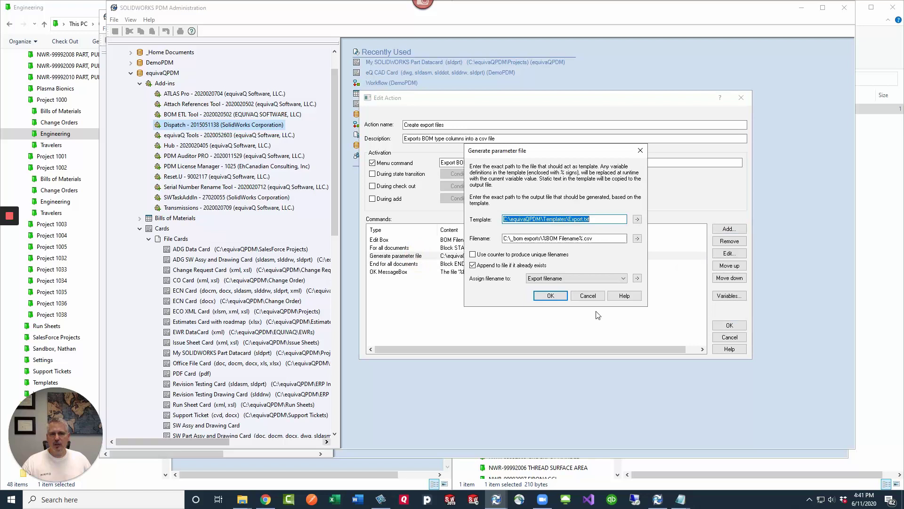
{"action": "left_click", "coordinate": [607, 220]}
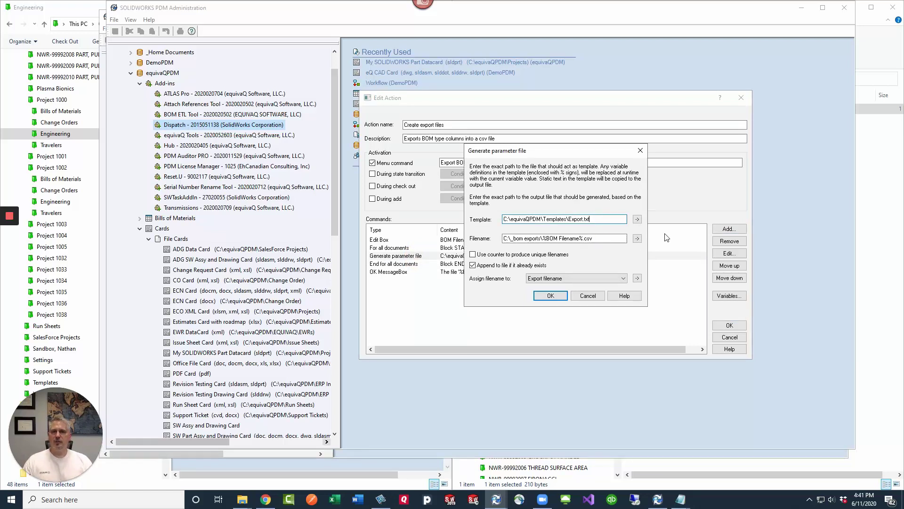
{"action": "mouse_move", "coordinate": [677, 506]}
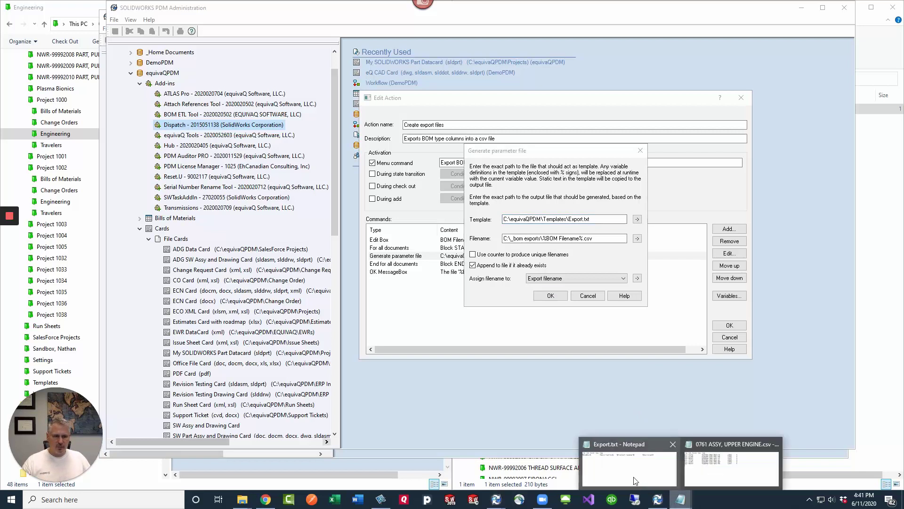
{"action": "left_click", "coordinate": [596, 436]}
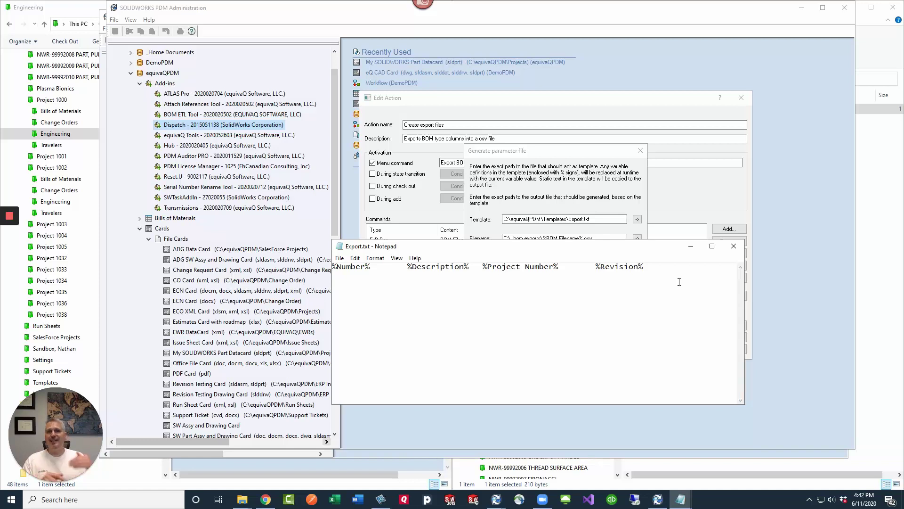
{"action": "left_click", "coordinate": [734, 246]}
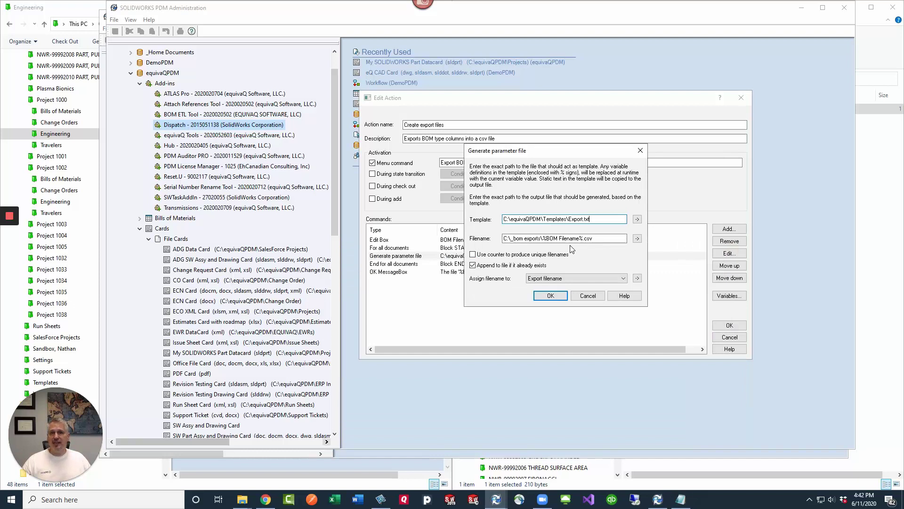
- Review the output filename path with the BOM Filename variable, and accept the Generate parameter file settings
{"action": "left_click_drag", "start_coordinate": [542, 238], "coordinate": [549, 239]}
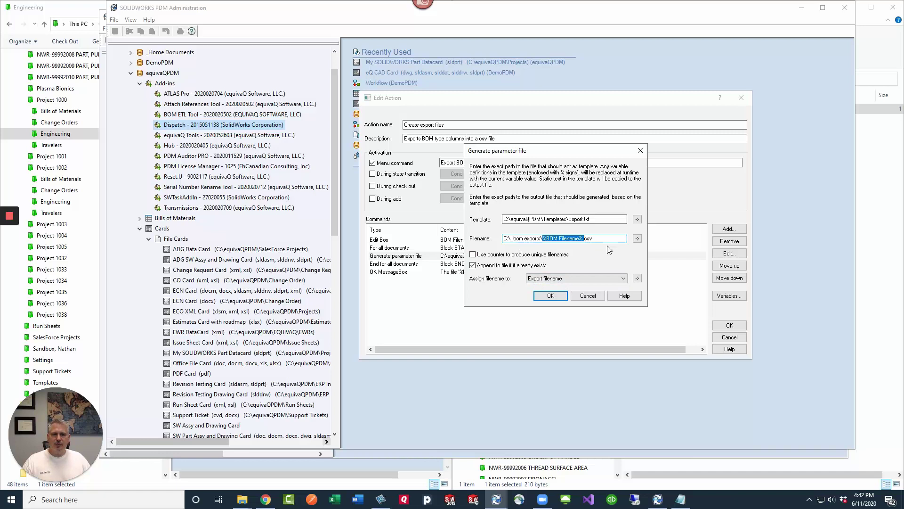
{"action": "left_click_drag", "start_coordinate": [603, 239], "coordinate": [501, 239]}
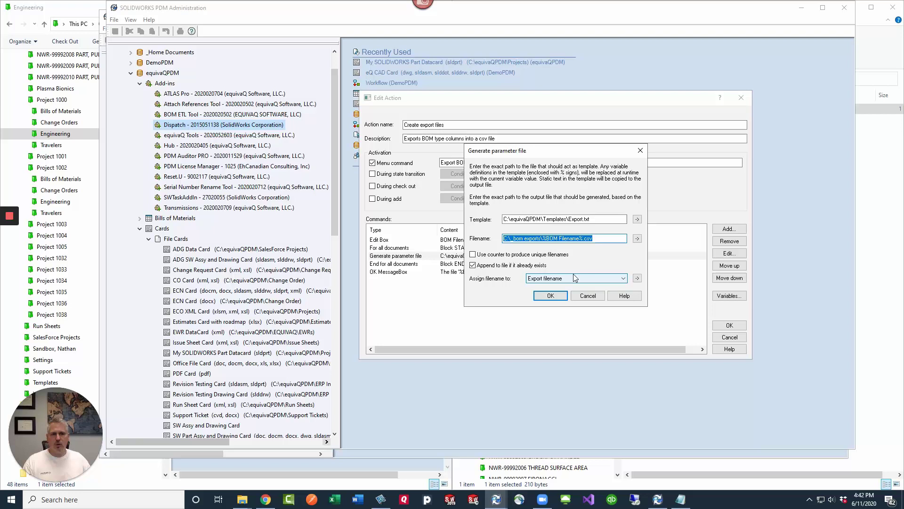
{"action": "left_click", "coordinate": [558, 298]}
- Save the Create export files action, accept the installed actions list, and leave PDM Administration
{"action": "left_click", "coordinate": [399, 273]}
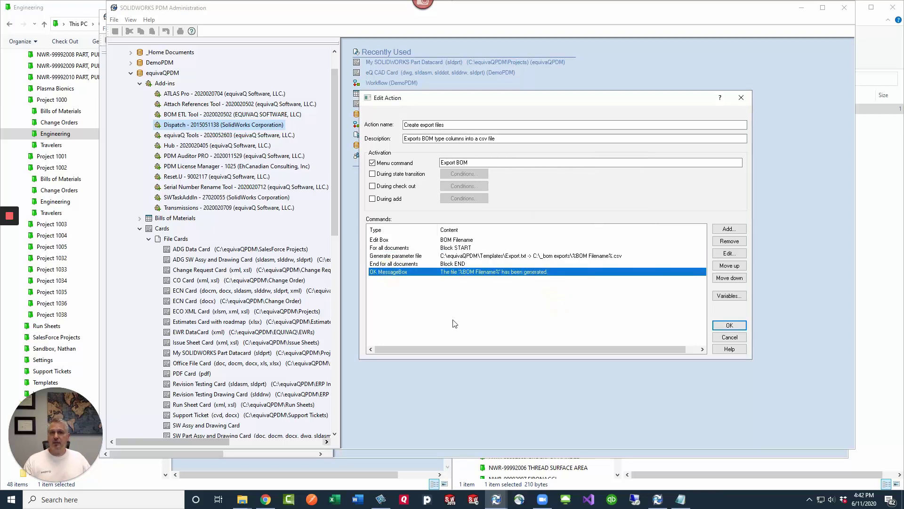
{"action": "left_click", "coordinate": [729, 326]}
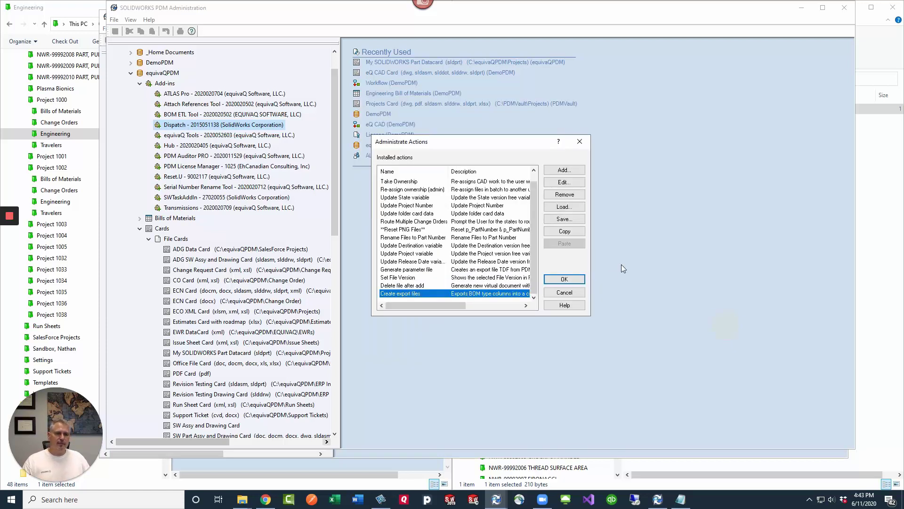
{"action": "left_click", "coordinate": [564, 278]}
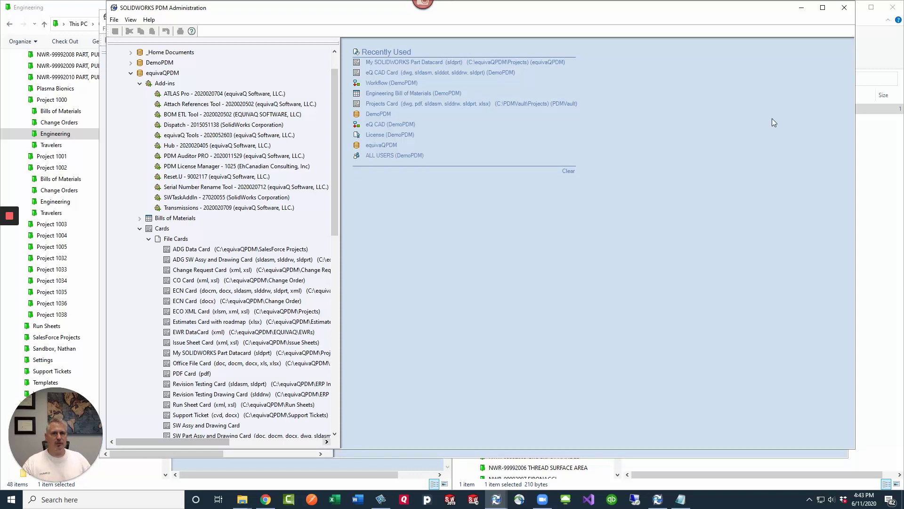
{"action": "key", "text": "alt+F4"}
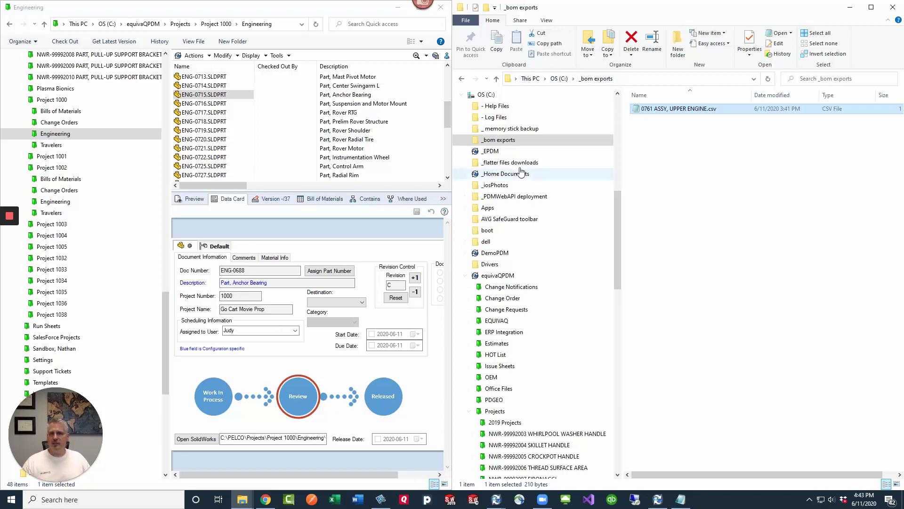
- Run Export BOM on parts ENG-0715 through ENG-0721 with the export filename "0762, ASSY, LOWER ENGINE"
{"action": "left_click_drag", "start_coordinate": [333, 93], "coordinate": [204, 152]}
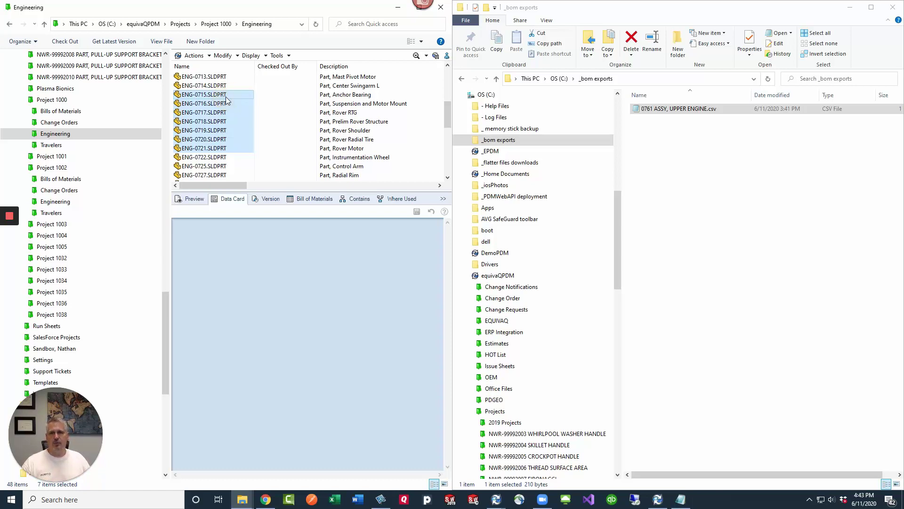
{"action": "right_click", "coordinate": [225, 97]}
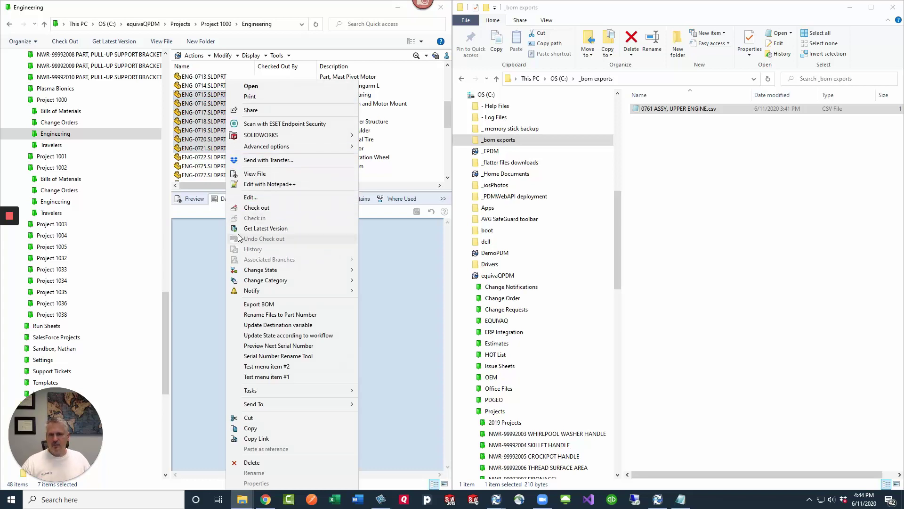
{"action": "left_click", "coordinate": [297, 306]}
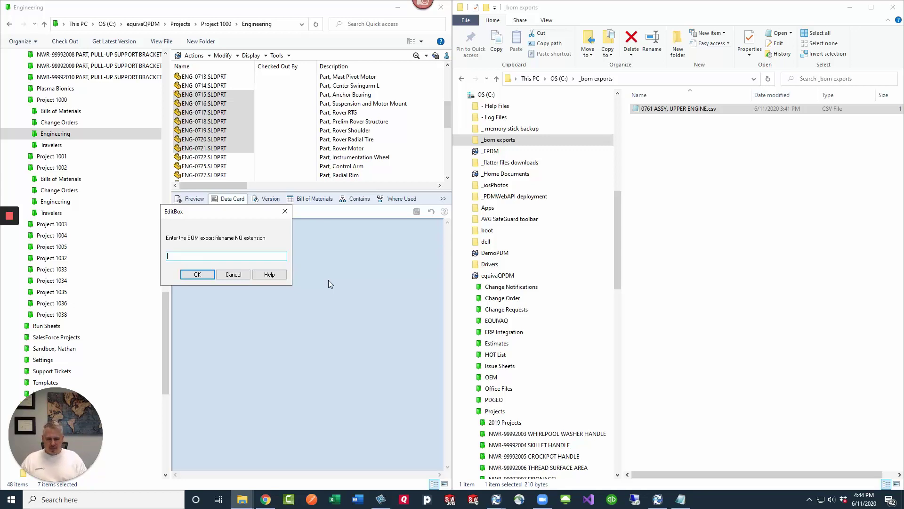
{"action": "type", "text": "0762, "}
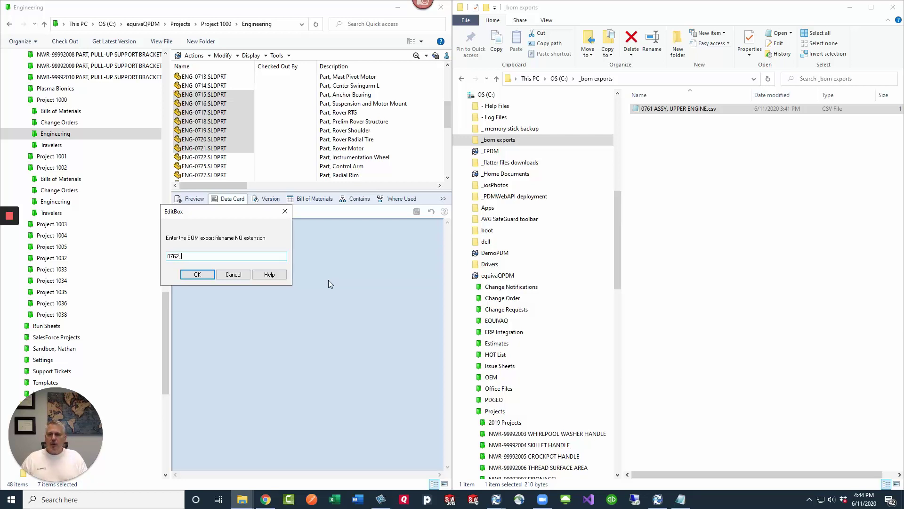
{"action": "type", "text": "ASSY, LOWER ENGINE"}
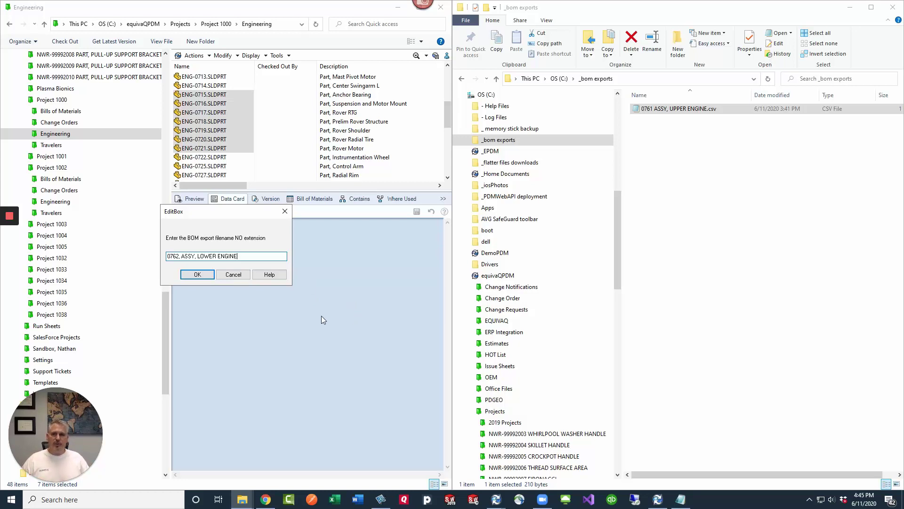
{"action": "left_click", "coordinate": [198, 276]}
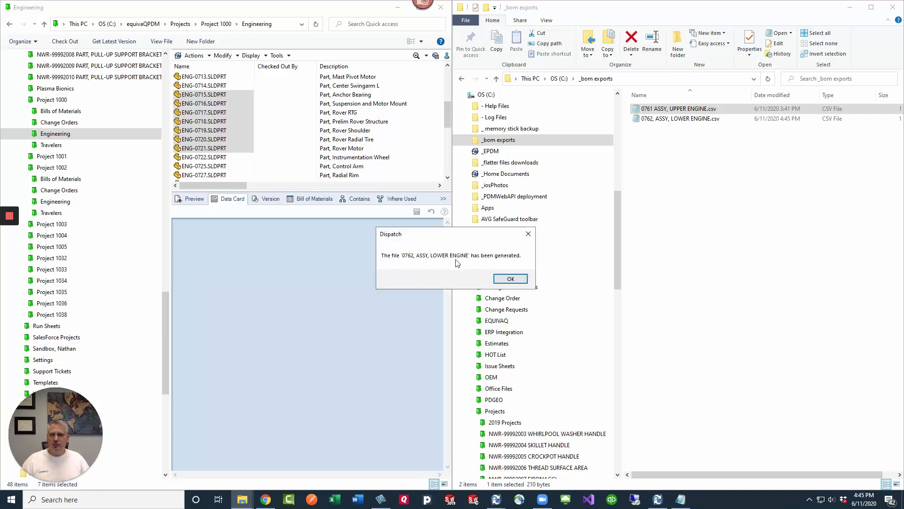
{"action": "left_click", "coordinate": [511, 279]}
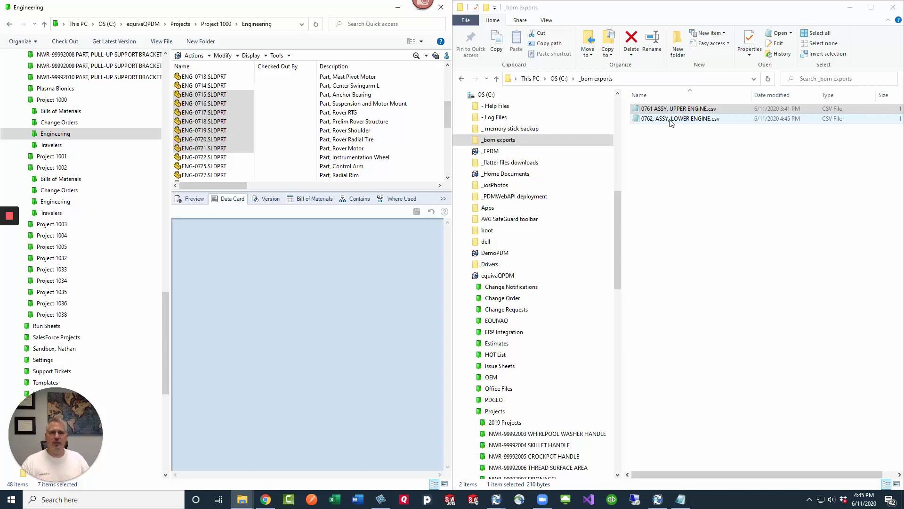
- Open the exported file 0762, ASSY, LOWER ENGINE.csv from the _bom exports folder to view its contents
{"action": "double_click", "coordinate": [691, 120]}
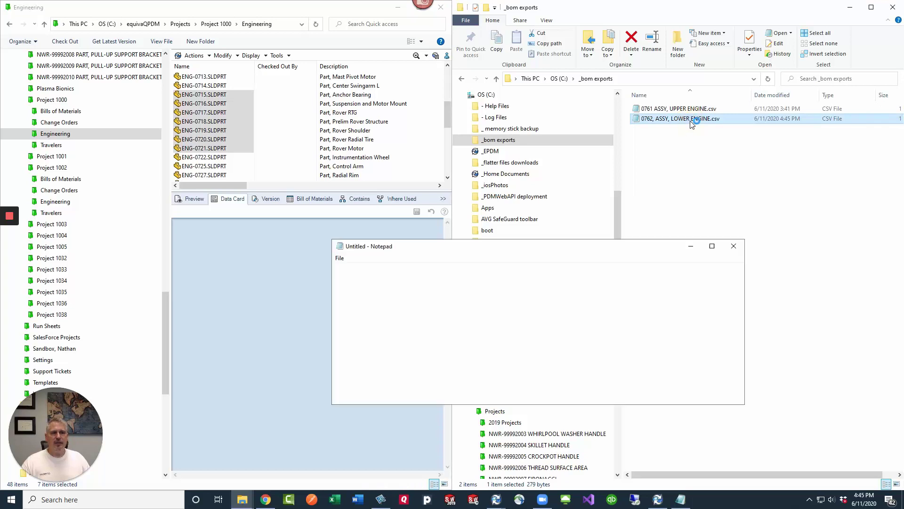